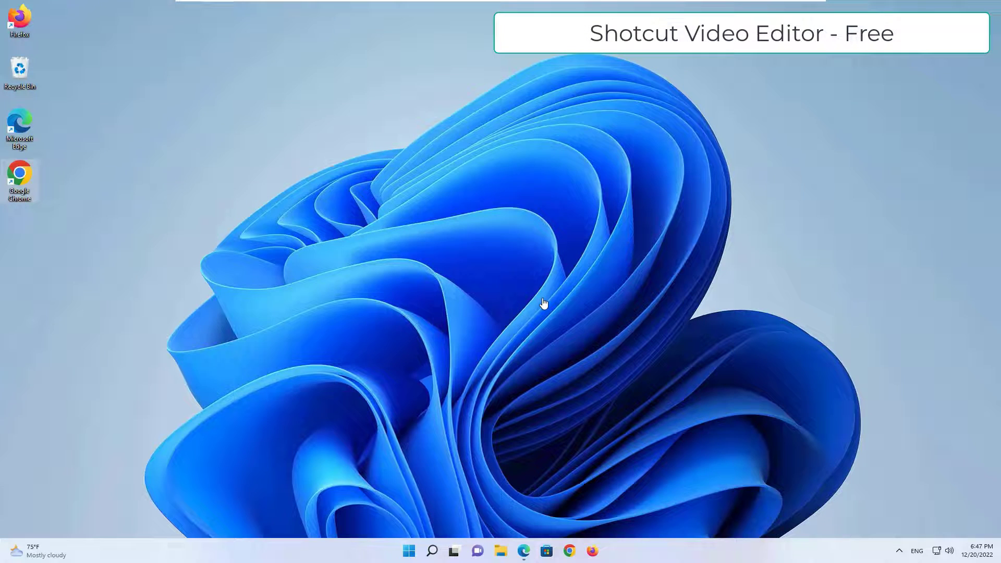
Step: Open Chrome and search Google for 'shotcut video editor'
double_click(35, 190)
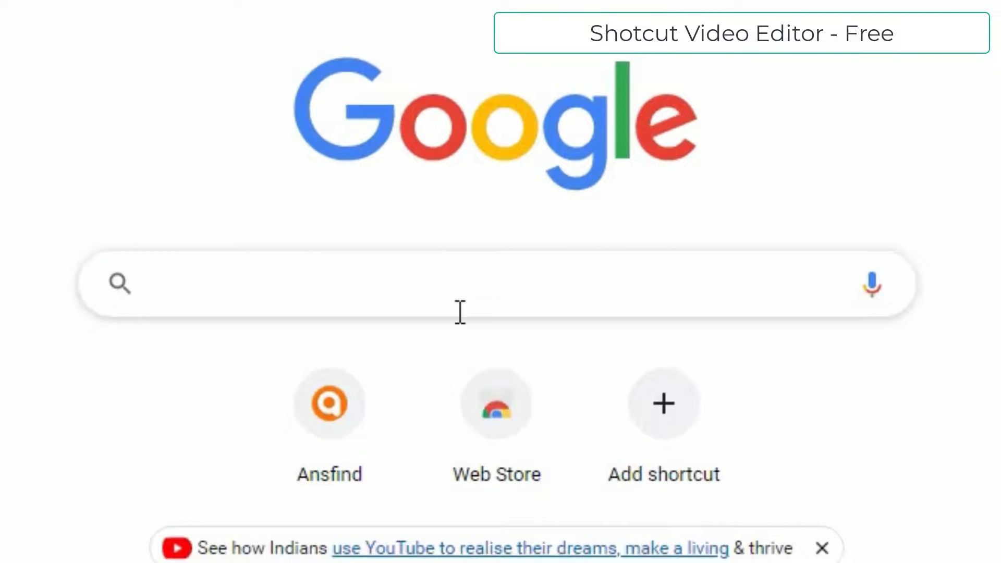
type("shot")
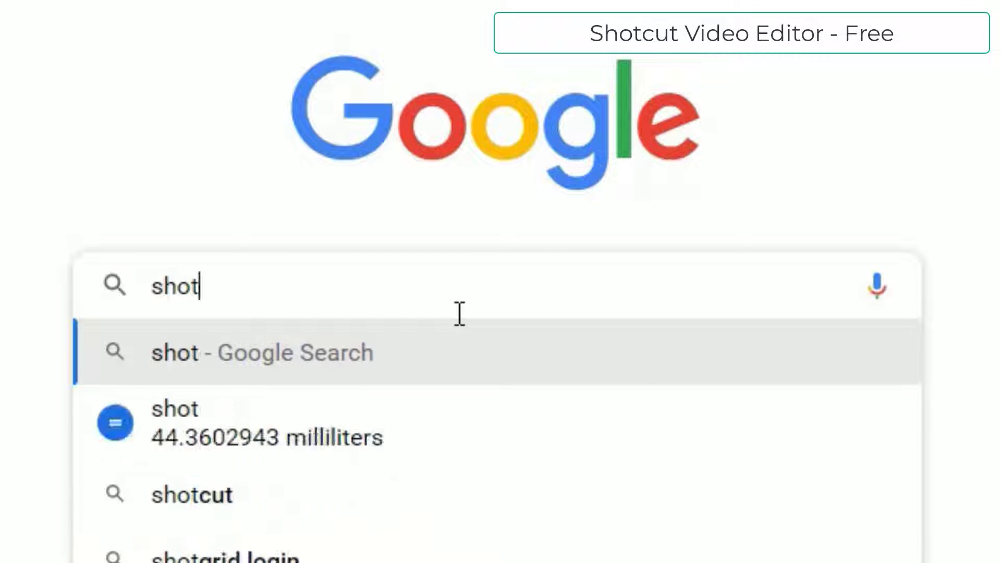
type("cut v")
key("End")
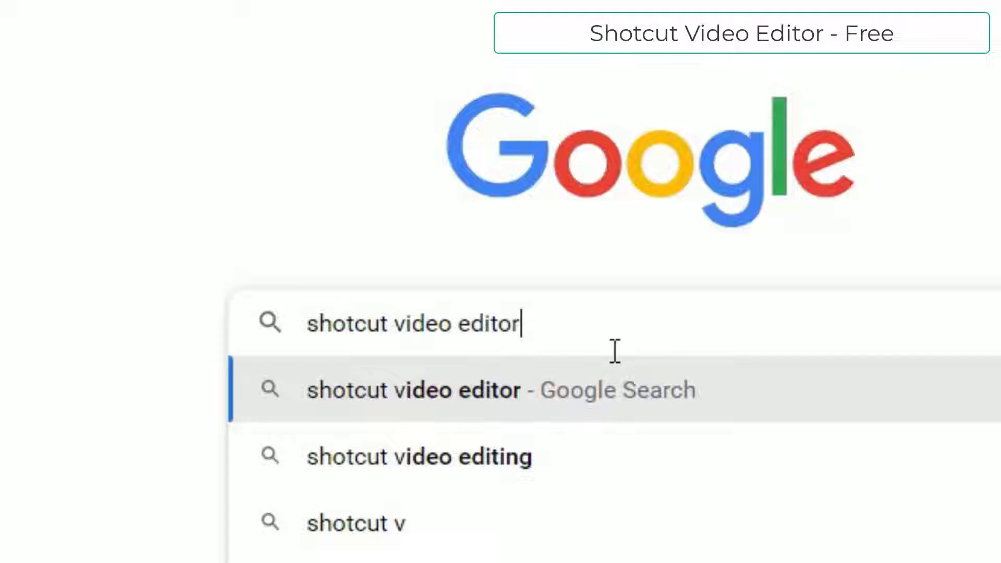
key("Return")
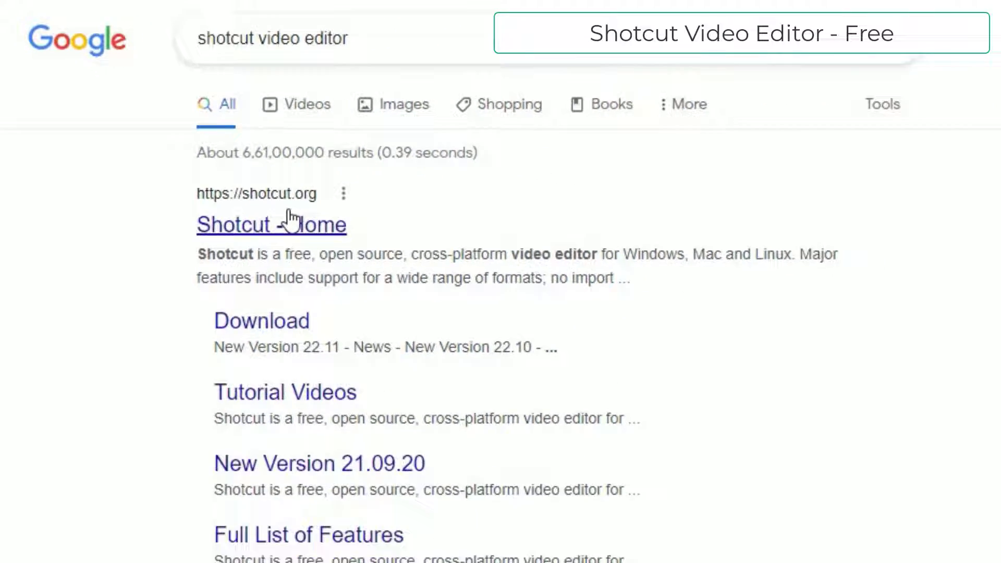
Step: Open the 'Shotcut - Home' result and highlight the site's tagline
left_click(388, 279)
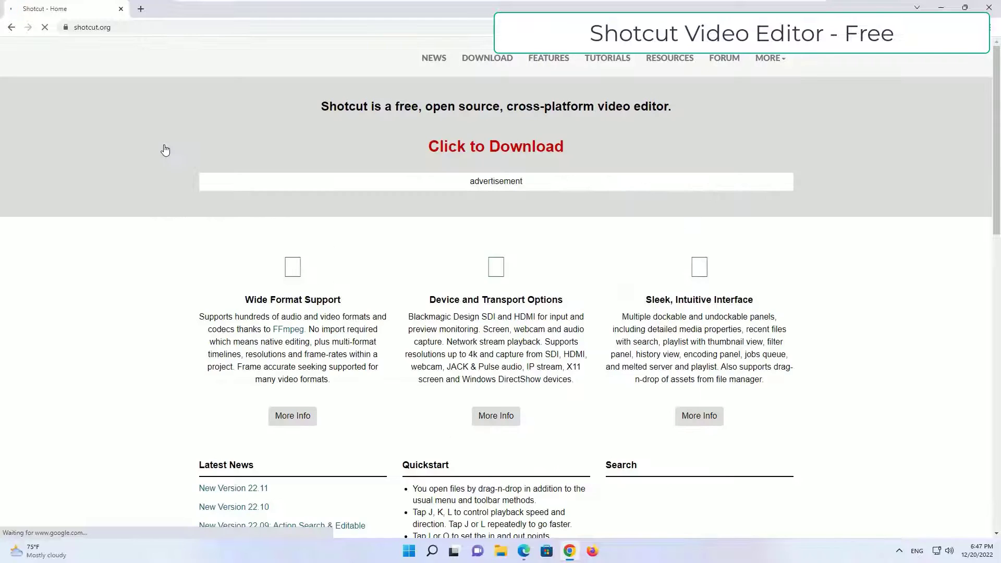
left_click(148, 27)
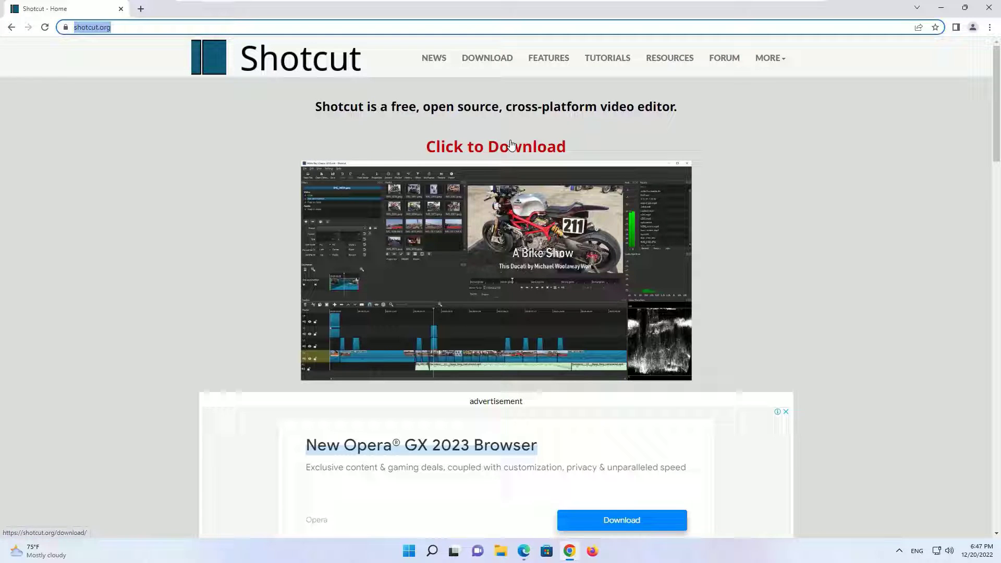
left_click_drag(315, 107, 509, 106)
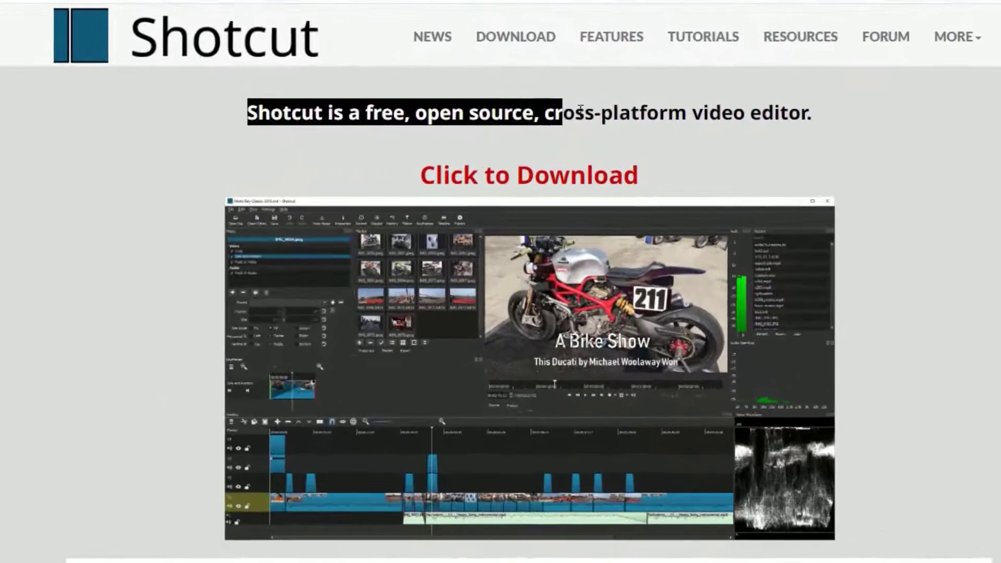
left_click_drag(579, 110, 815, 113)
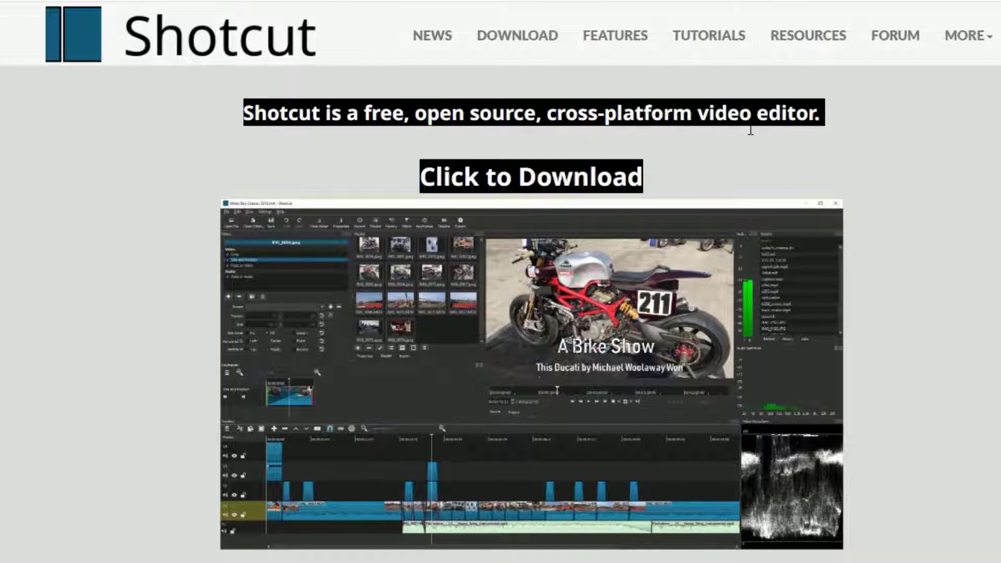
double_click(787, 113)
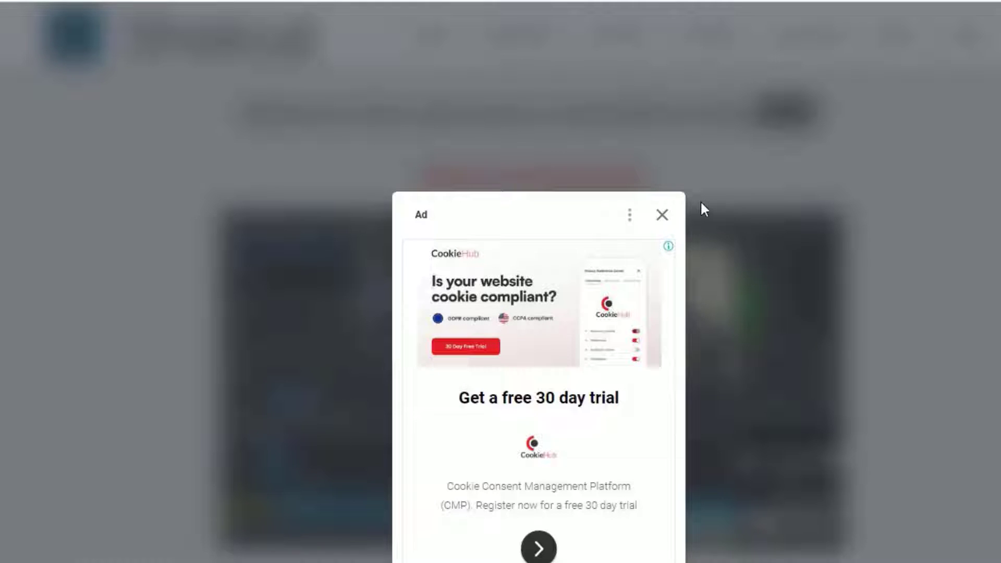
Step: Dismiss the ad popup and go to the Shotcut Download page
left_click(664, 215)
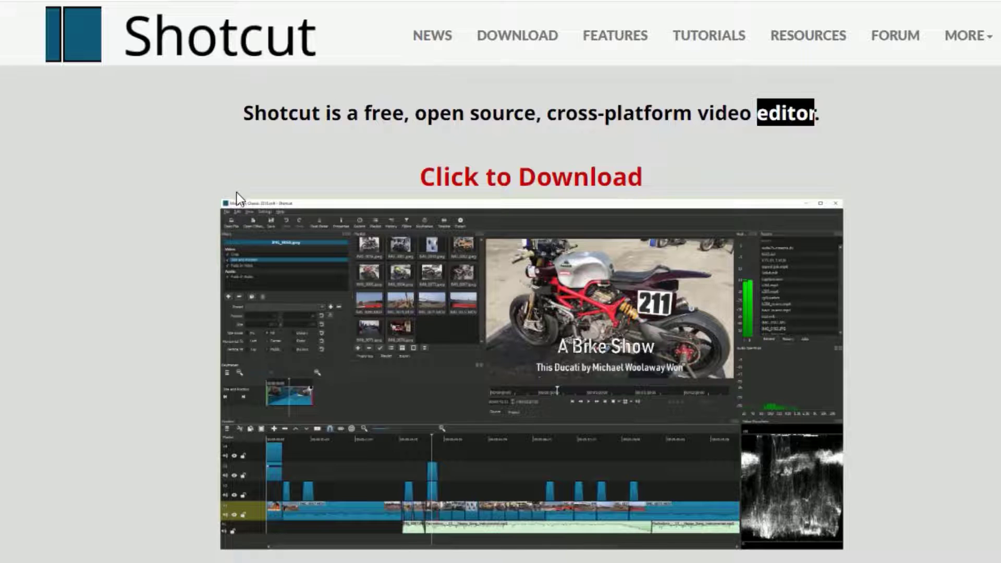
left_click(448, 205)
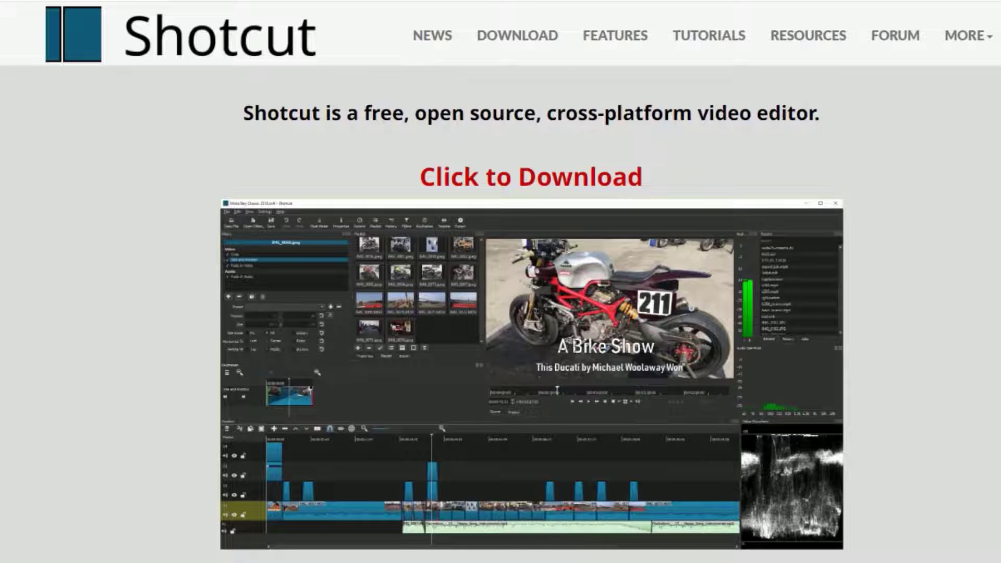
left_click(466, 191)
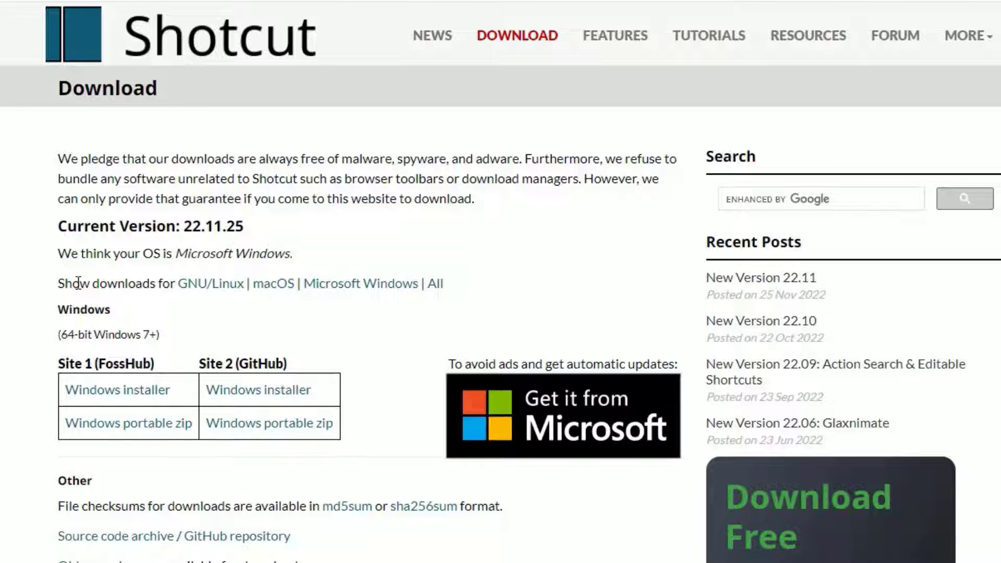
left_click_drag(60, 283, 188, 283)
Step: Switch the download list to macOS, then back to Microsoft Windows
left_click(250, 297)
left_click(284, 285)
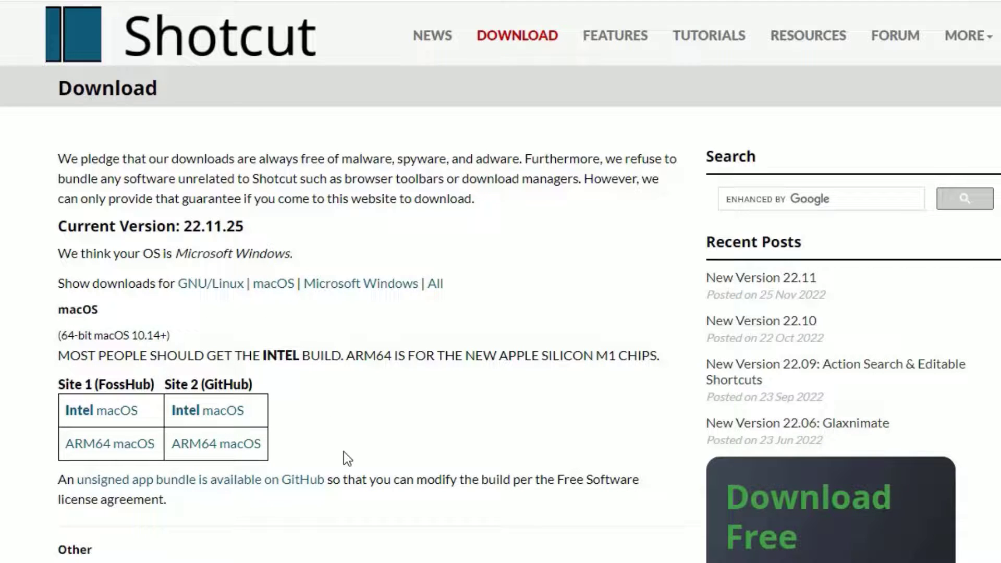
left_click(362, 284)
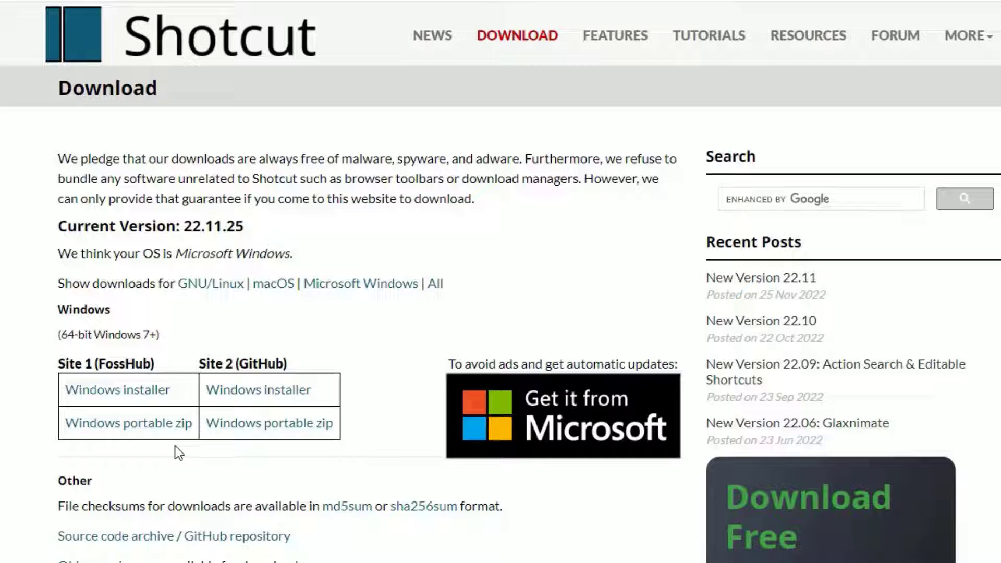
Step: Download the Shotcut Windows installer from FossHub and run it
left_click(107, 395)
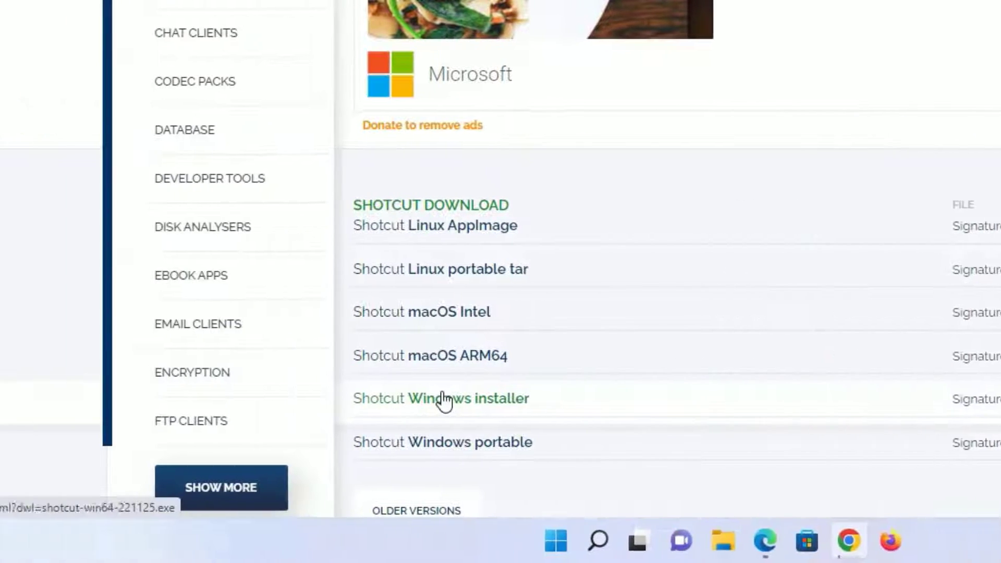
left_click(444, 400)
scroll(444, 400, "down", 5)
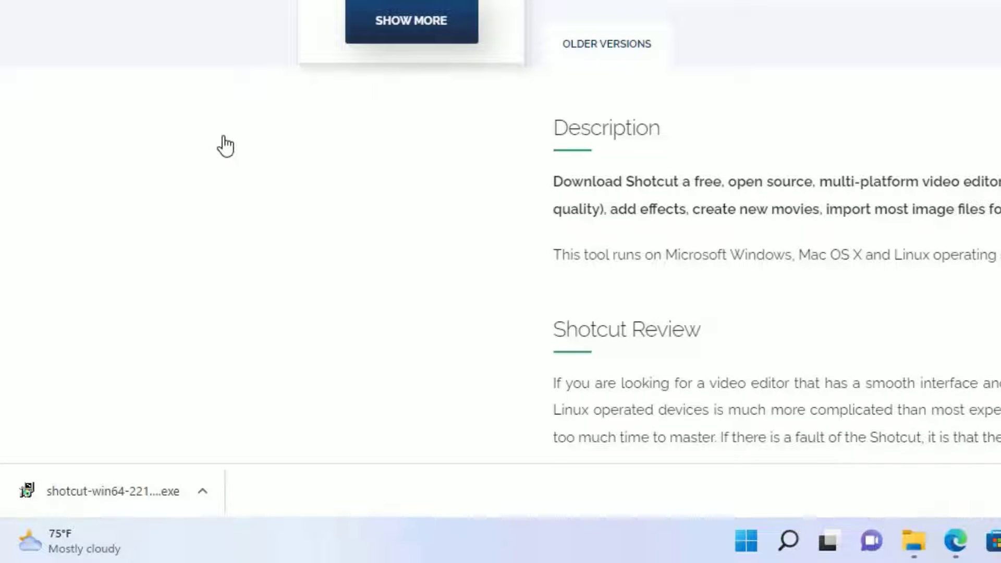
left_click(145, 494)
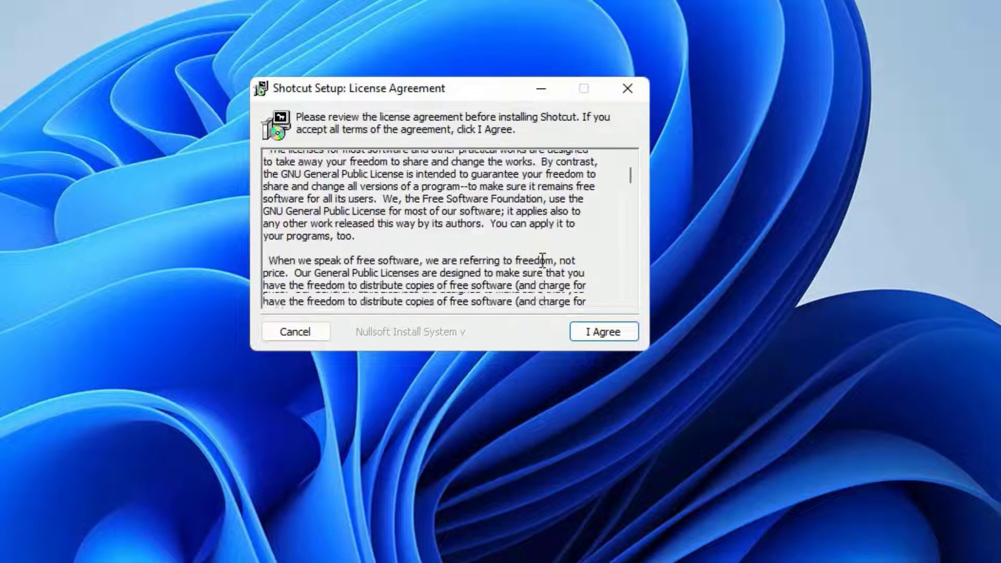
scroll(543, 261, "down", 4)
scroll(542, 261, "down", 4)
scroll(542, 261, "down", 5)
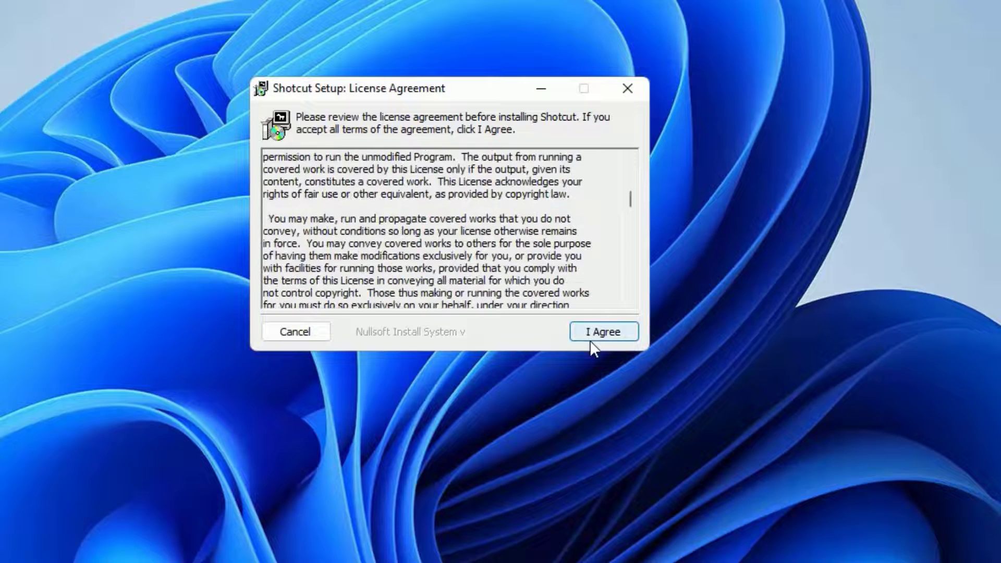
Step: Accept the license and keep the default C:\Program Files\Shotcut folder instead of browsing
left_click(604, 332)
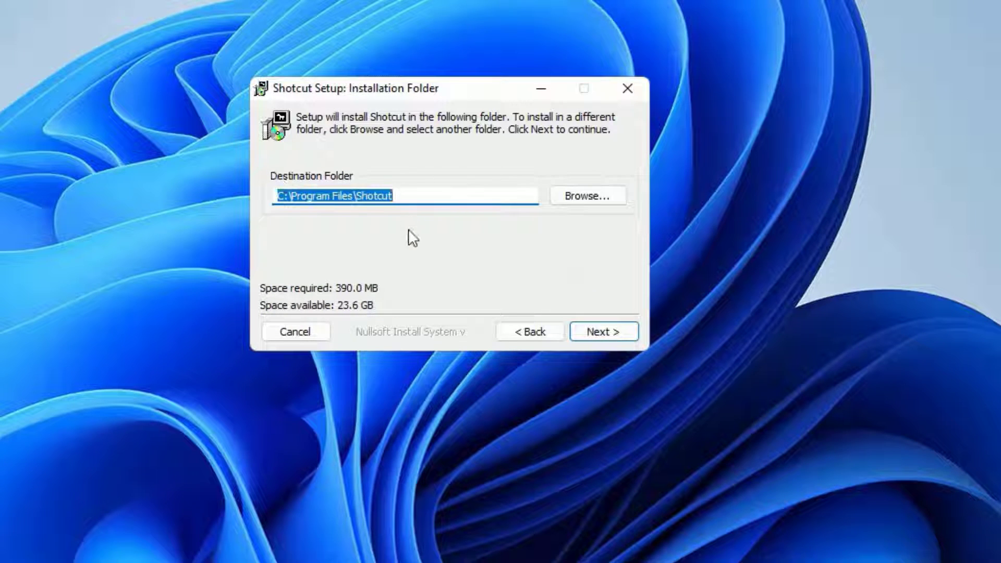
left_click(602, 197)
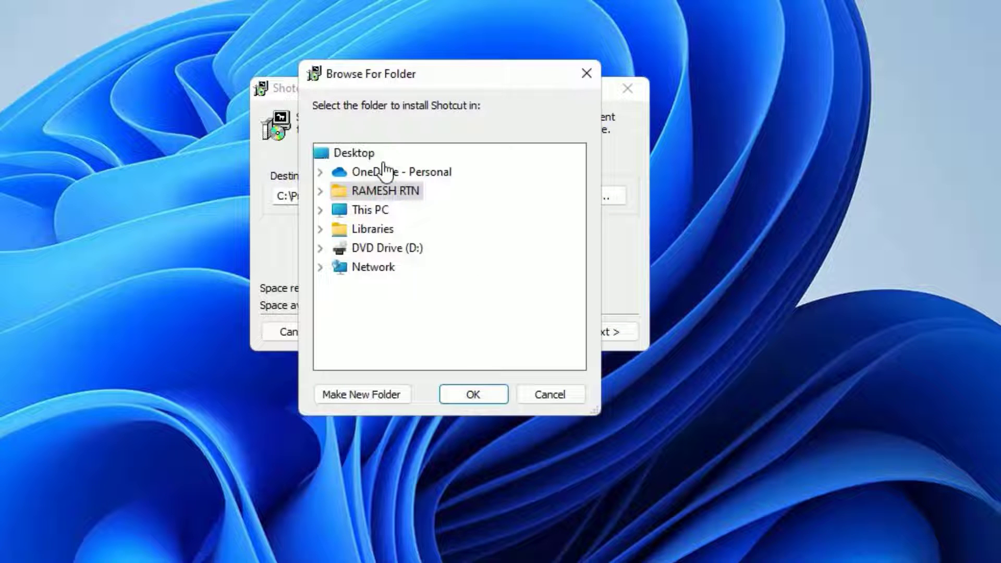
left_click(533, 391)
Step: Install Shotcut with Create Desktop Shortcut ticked, then close the completed installer
left_click(590, 332)
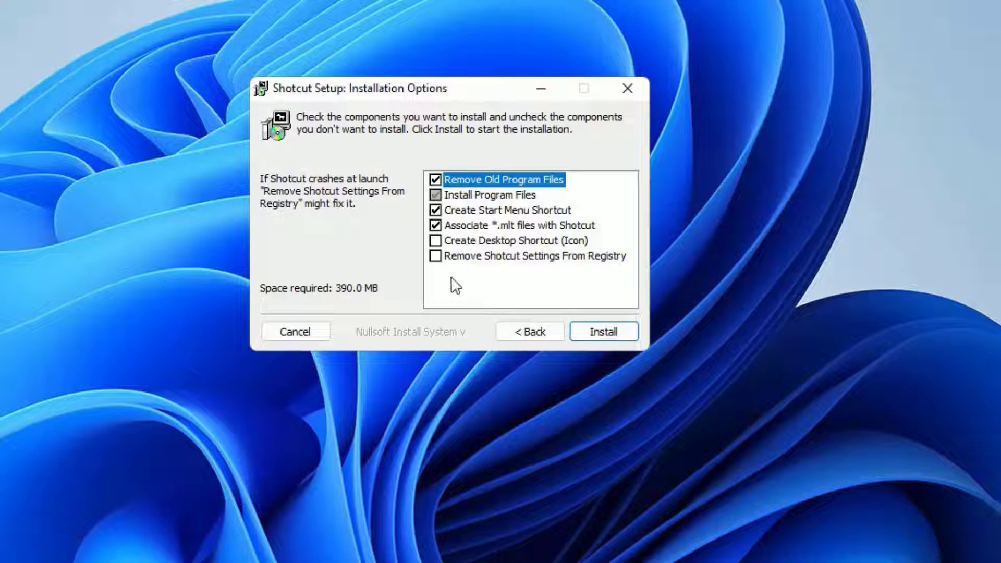
left_click(436, 241)
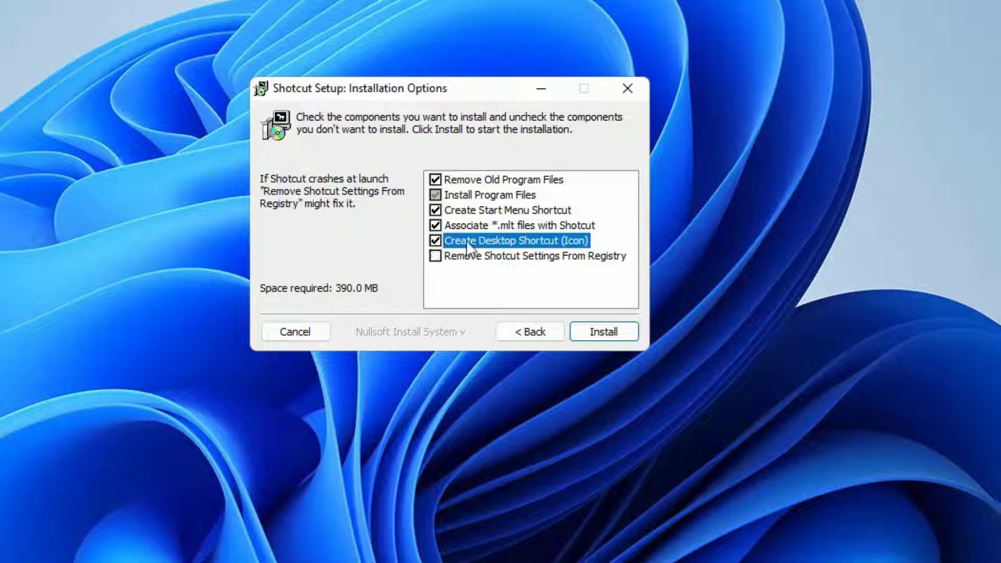
left_click(598, 332)
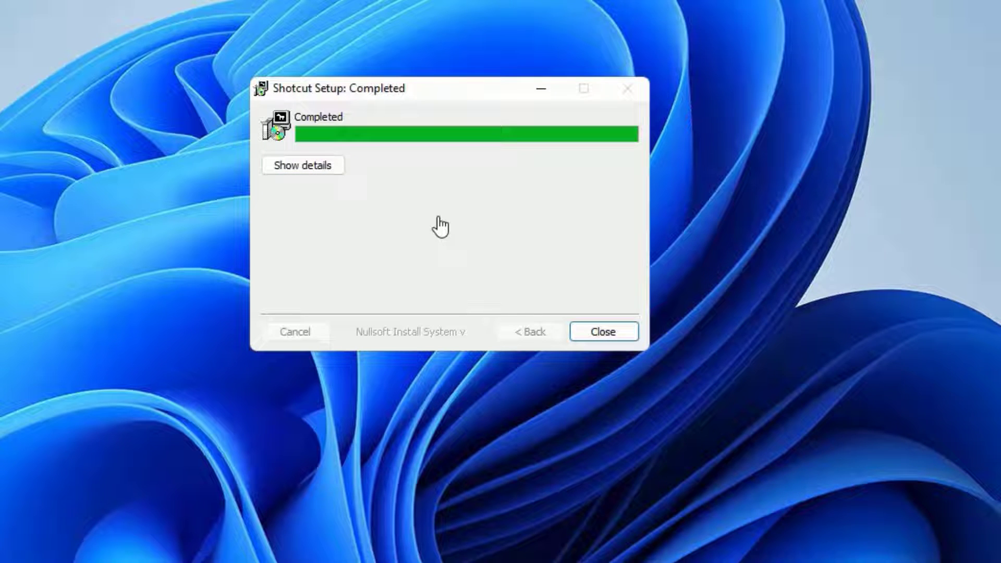
left_click(595, 332)
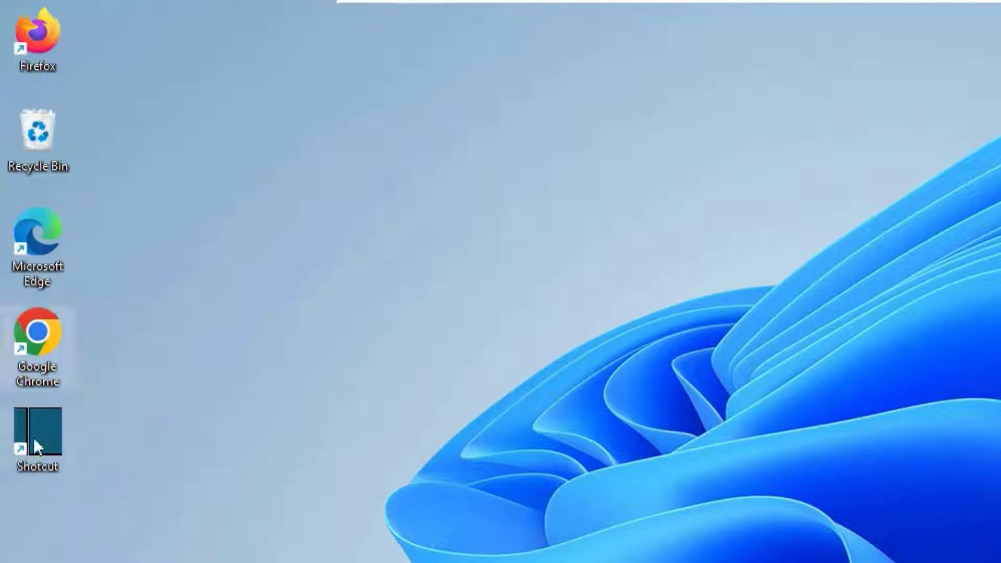
Step: Load the Mouflon clip onto the timeline, overlap it into a transition, and add a marker
double_click(33, 438)
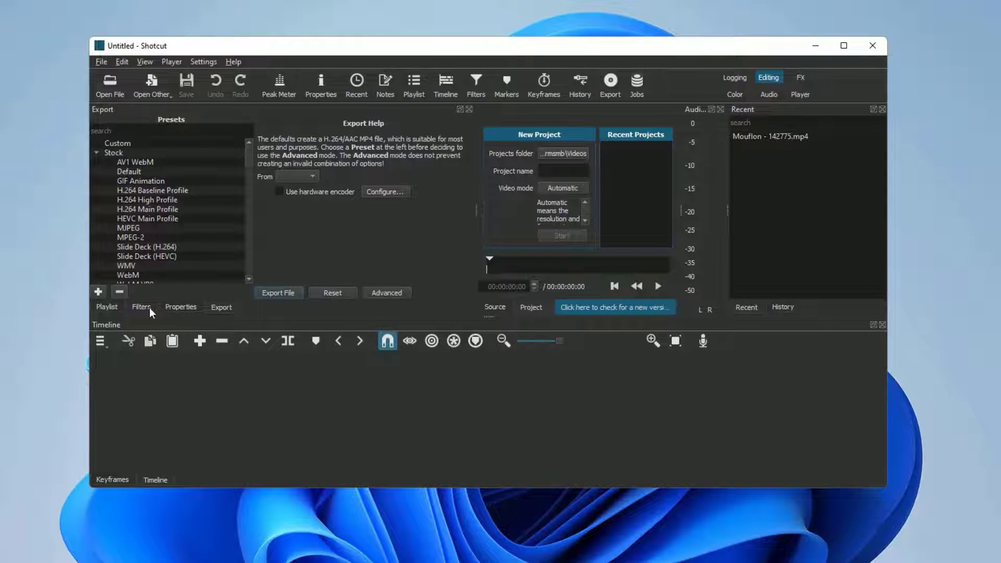
left_click(141, 307)
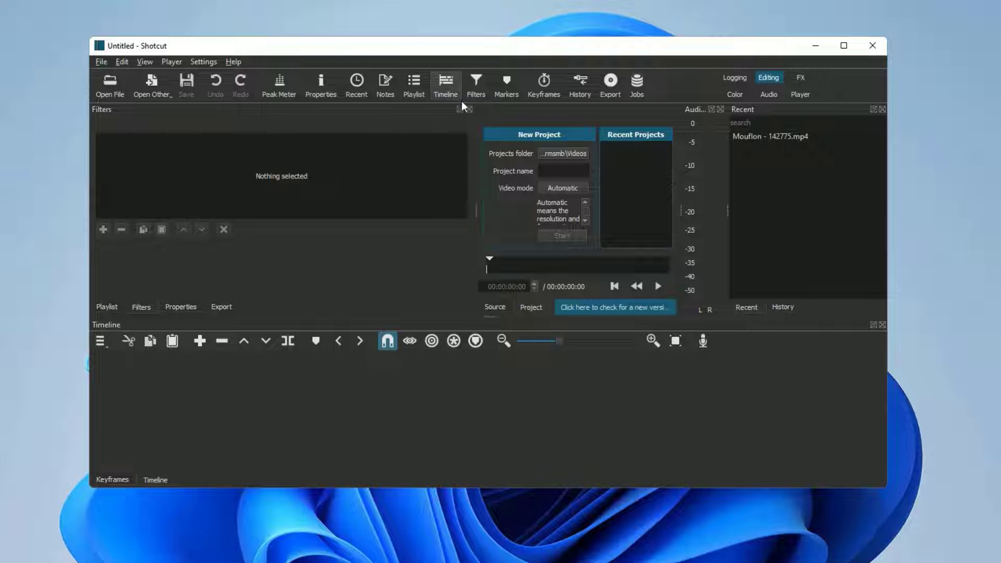
left_click(106, 88)
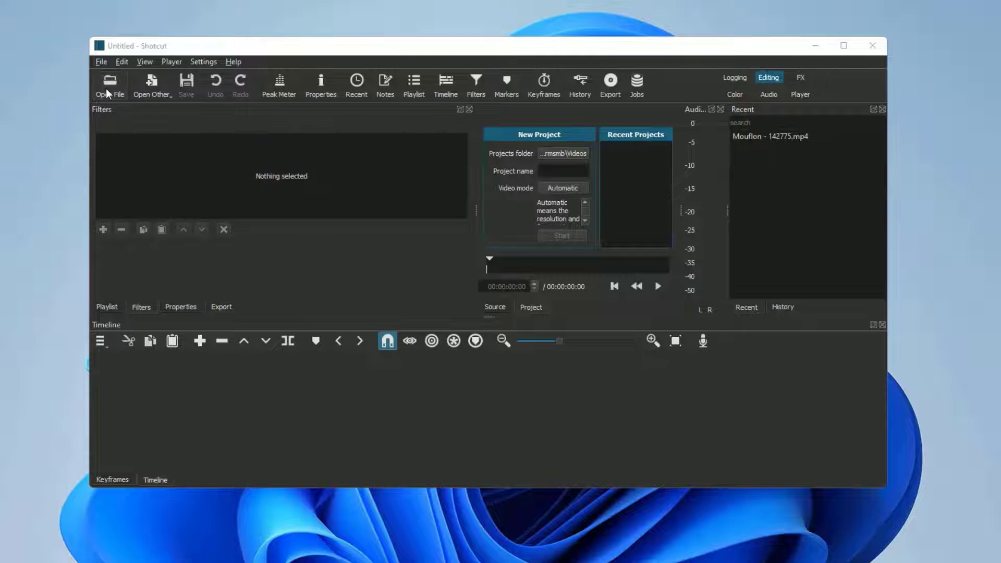
double_click(226, 174)
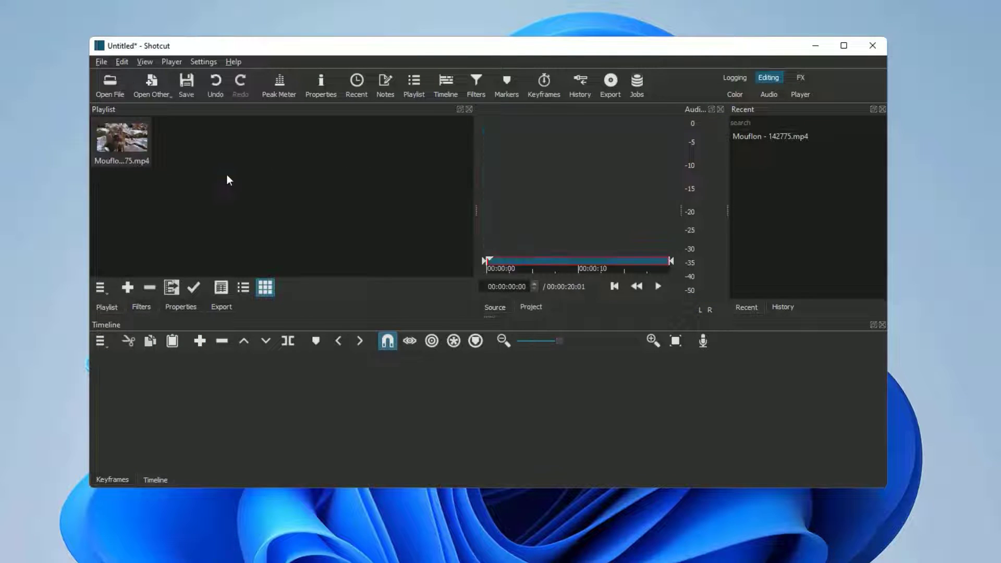
left_click_drag(122, 139, 134, 400)
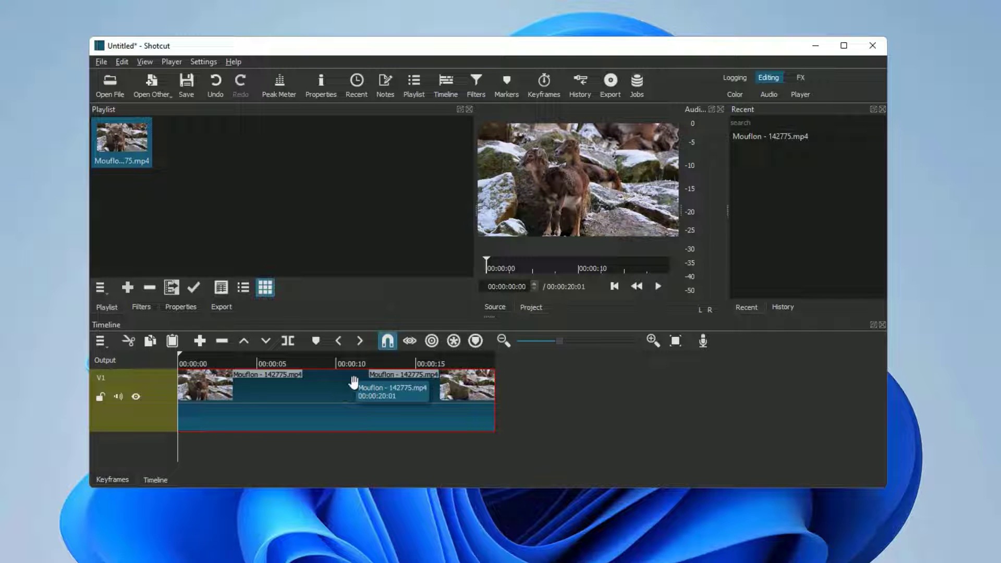
left_click_drag(343, 391, 345, 404)
key("m")
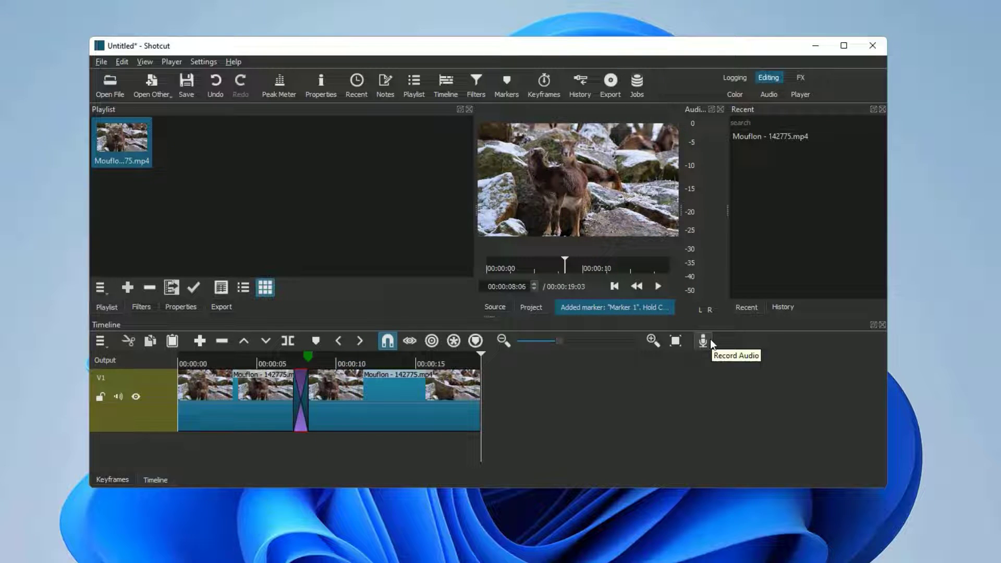
Step: Try microphone recording, dismiss the low-memory warning, and show the keyframes and timeline
left_click(703, 341)
left_click(602, 226)
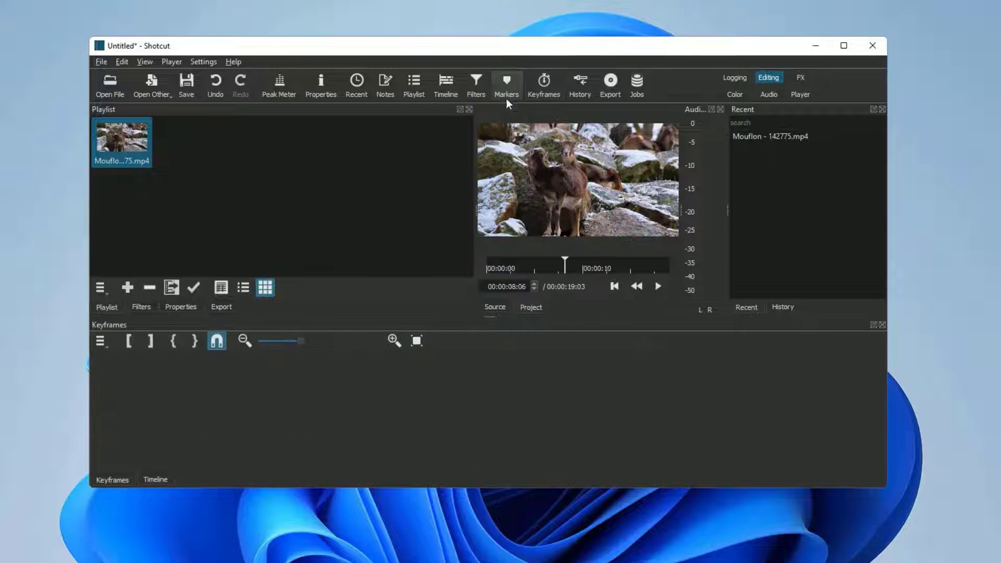
left_click(543, 85)
key("ctrl+5")
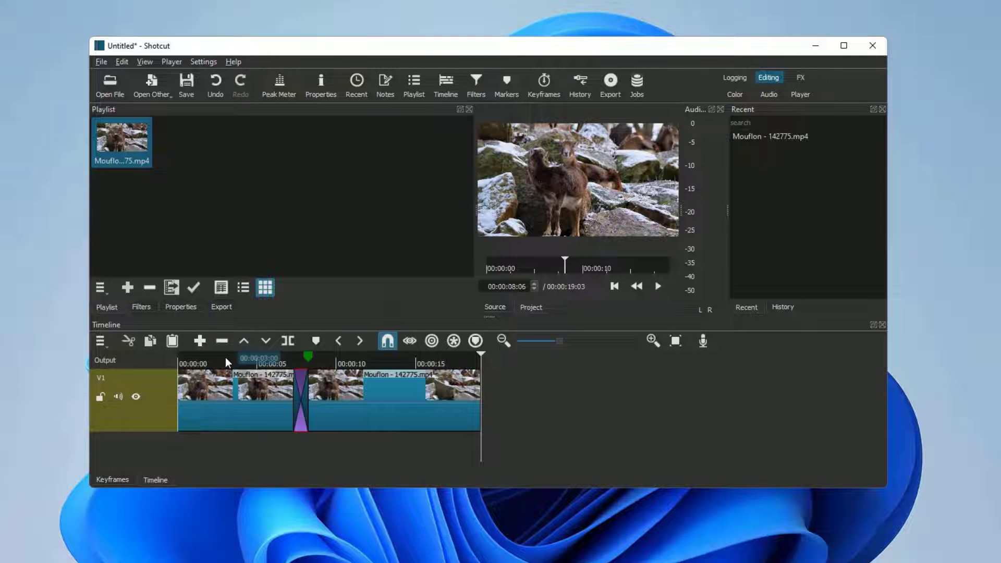
Step: Pick the WMV export preset after first trying HEVC Main Profile
left_click(614, 94)
left_click(142, 219)
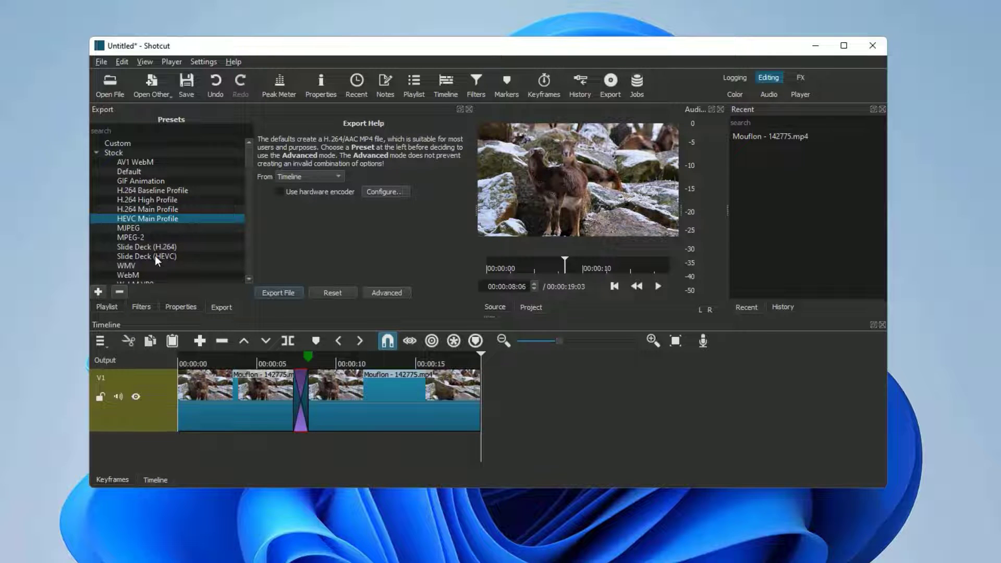
scroll(155, 256, "down", 2)
left_click(128, 210)
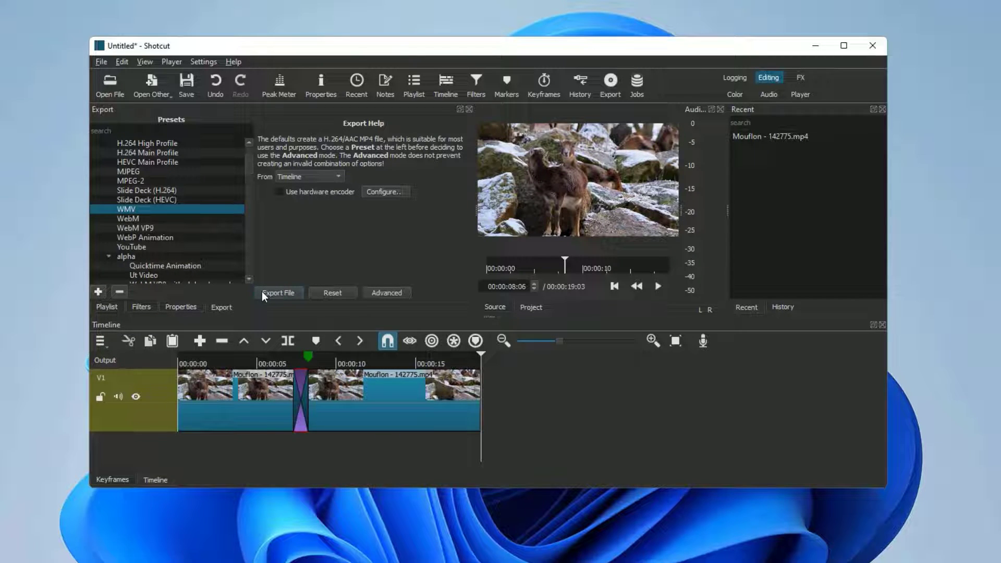
Step: Review the WMV Advanced audio settings and codecs, then close Shotcut
left_click(387, 292)
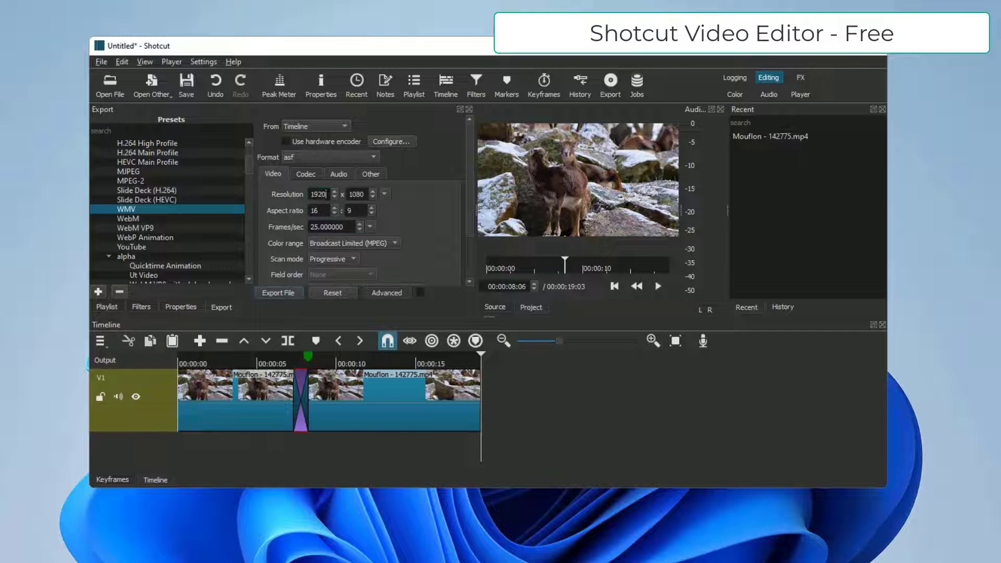
left_click(338, 174)
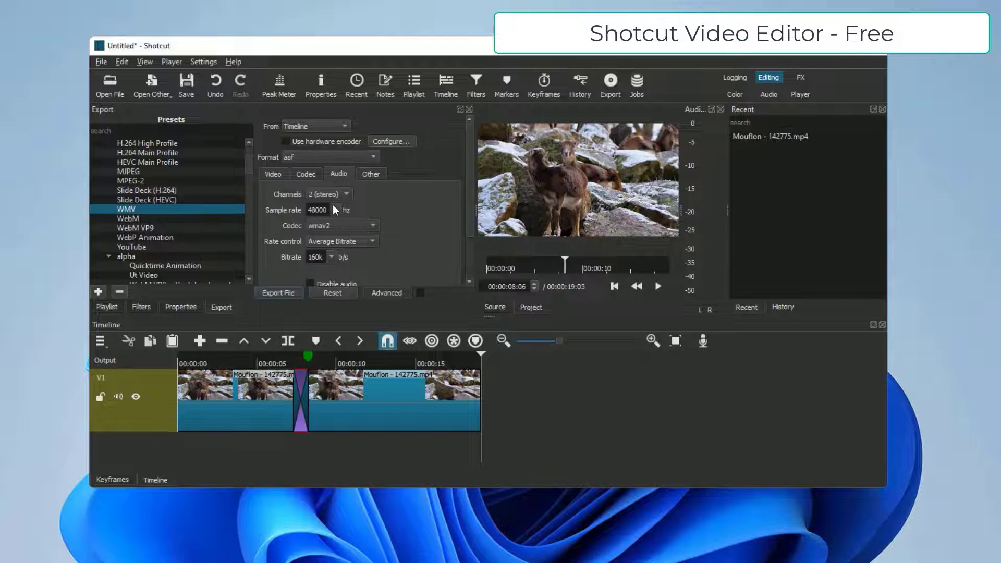
left_click(340, 225)
scroll(416, 241, "down", 2)
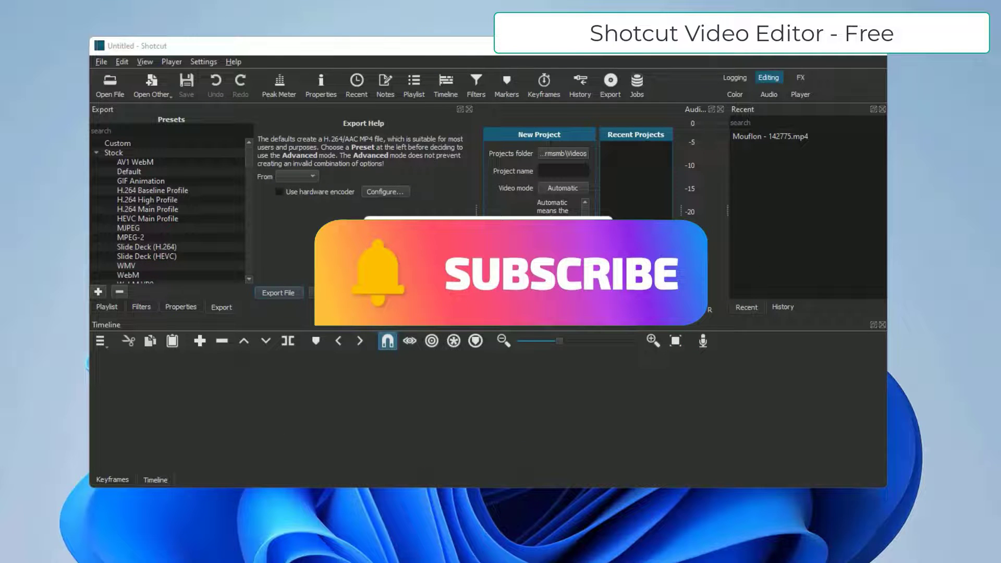
left_click(563, 294)
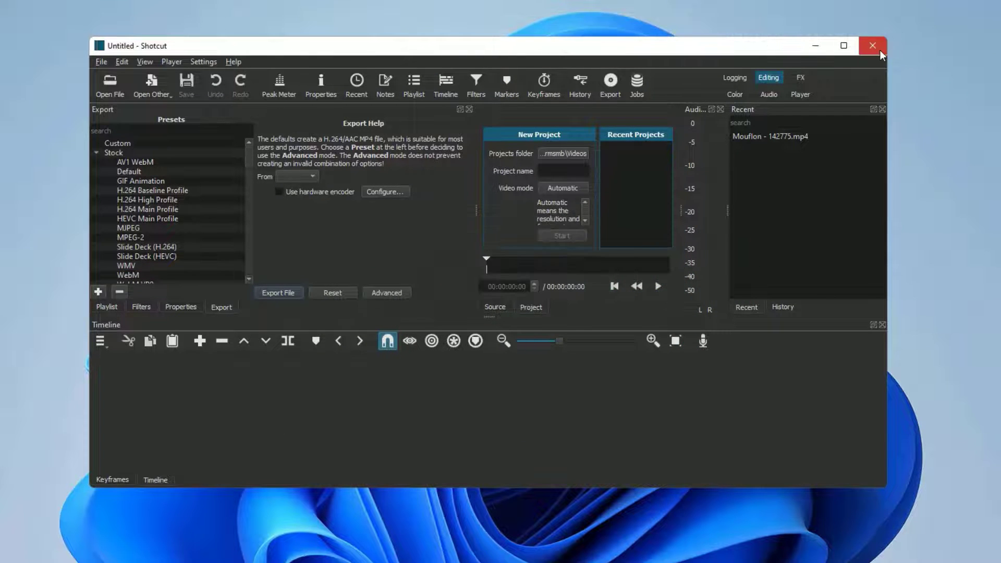